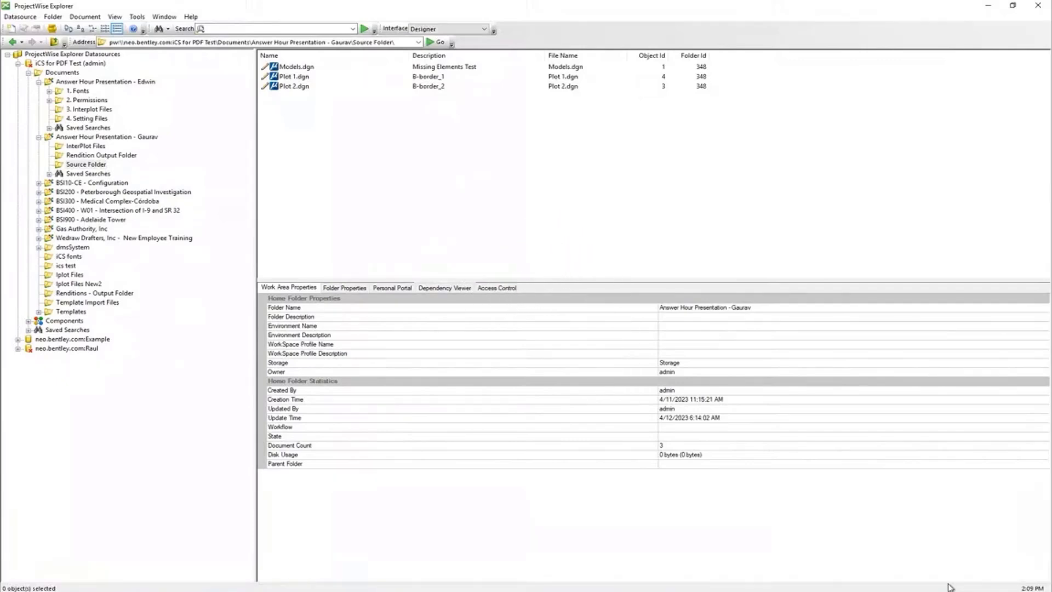
Close MicroStation, free Models.dgn in the Check In dialog, and re-maximize ProjectWise Explorer
click(290, 68)
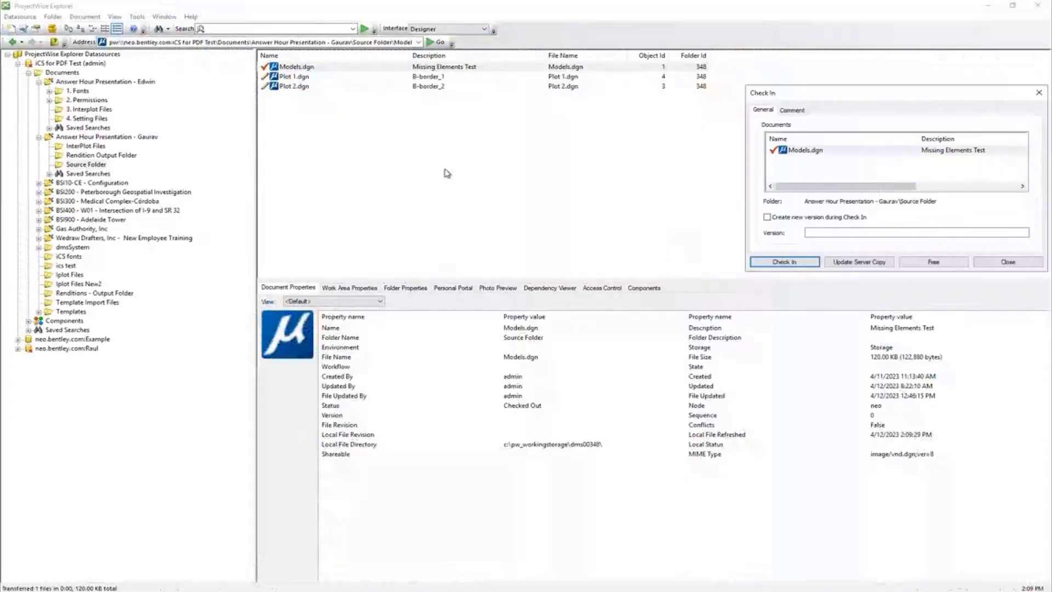
click(856, 260)
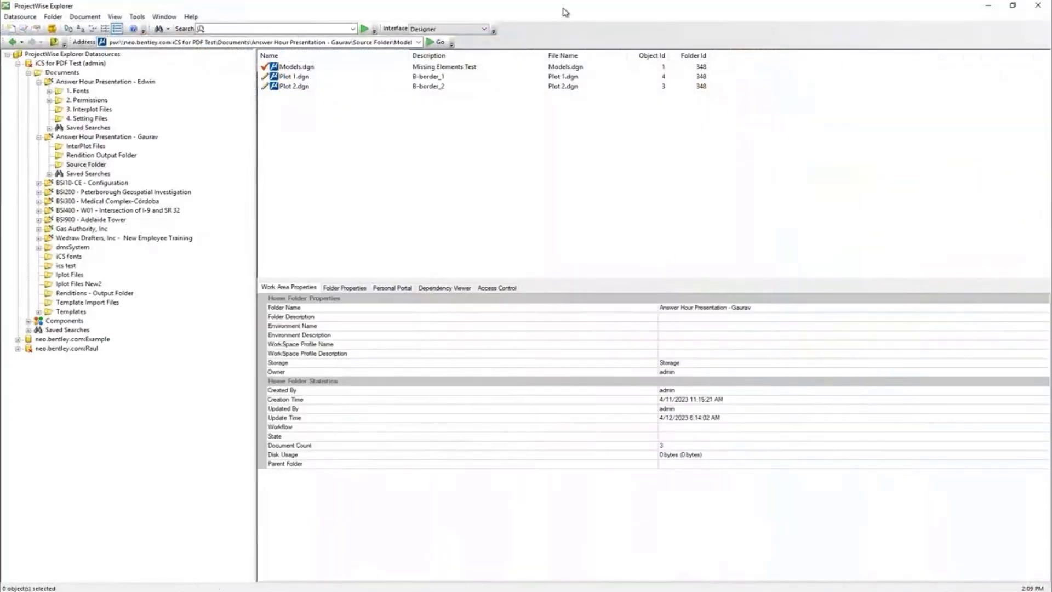
drag(563, 12, 519, 215)
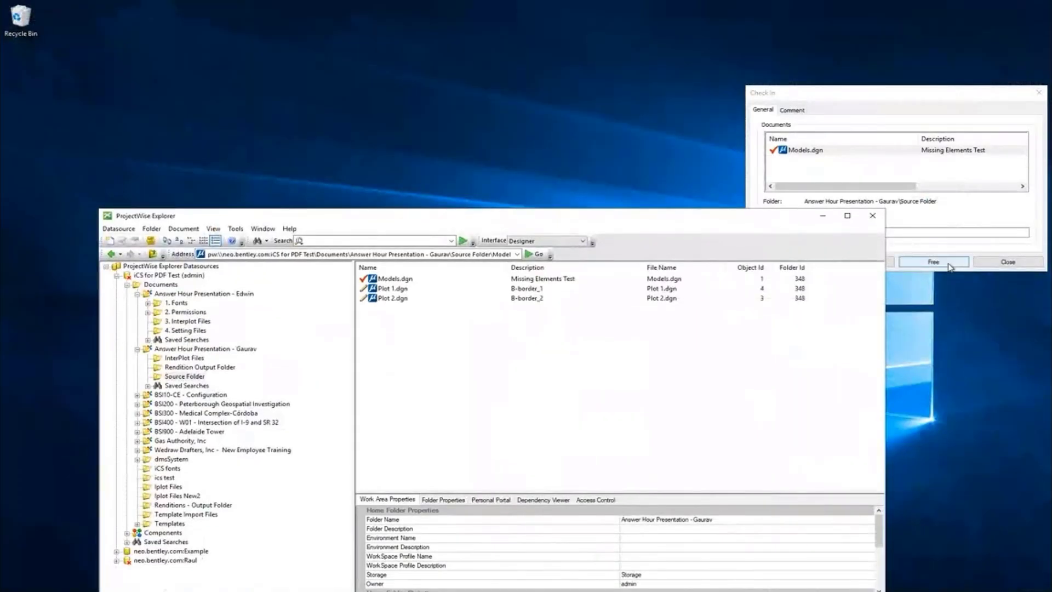
click(932, 262)
click(847, 215)
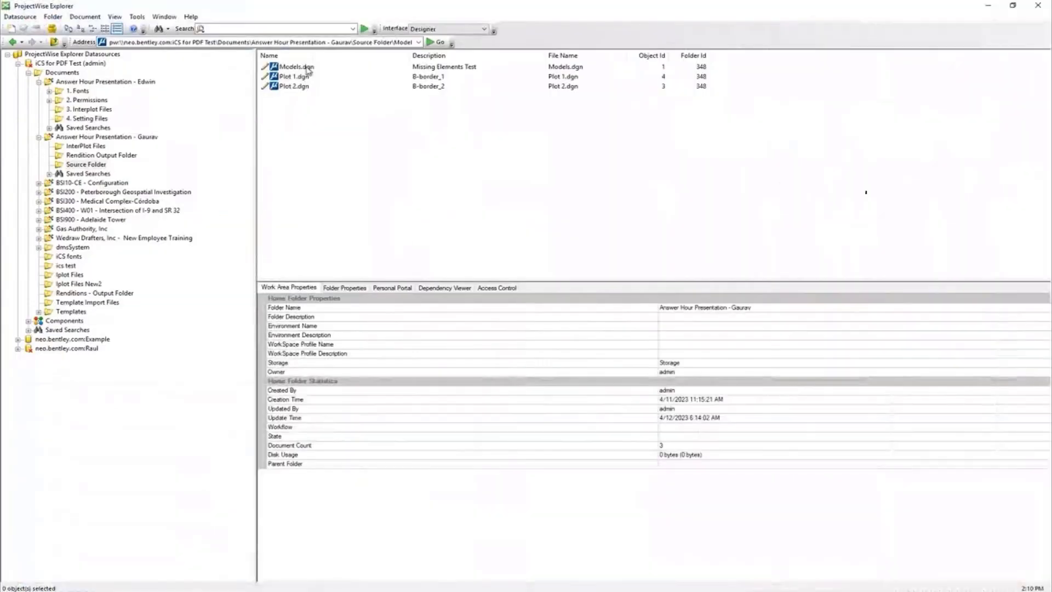
Set up a Models.dgn rendition with profile PDF to Renditions Folder into Rendition Output Folder, and view active jobs
right_click(307, 66)
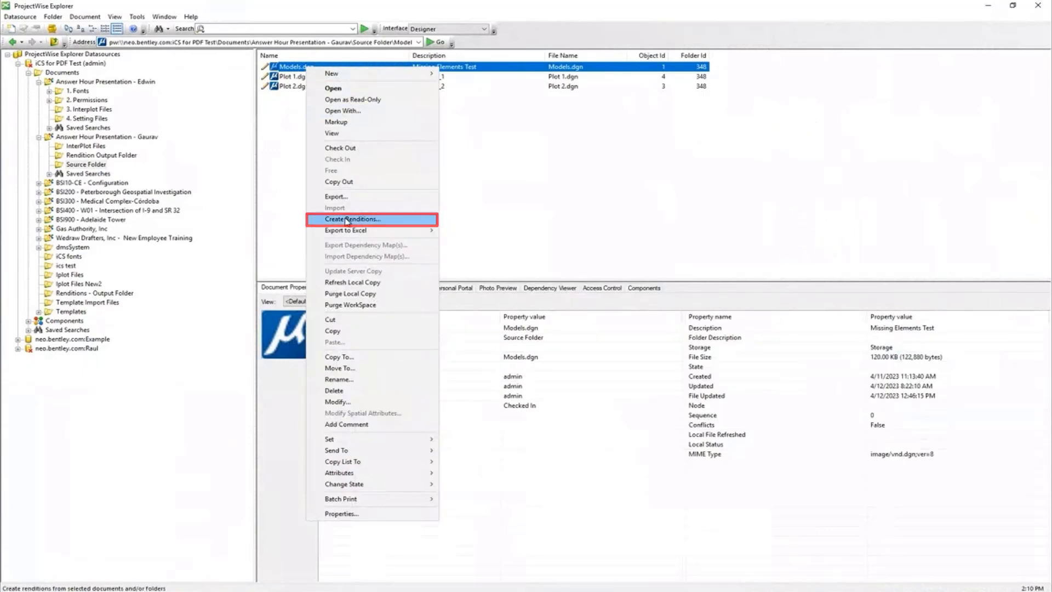
click(348, 219)
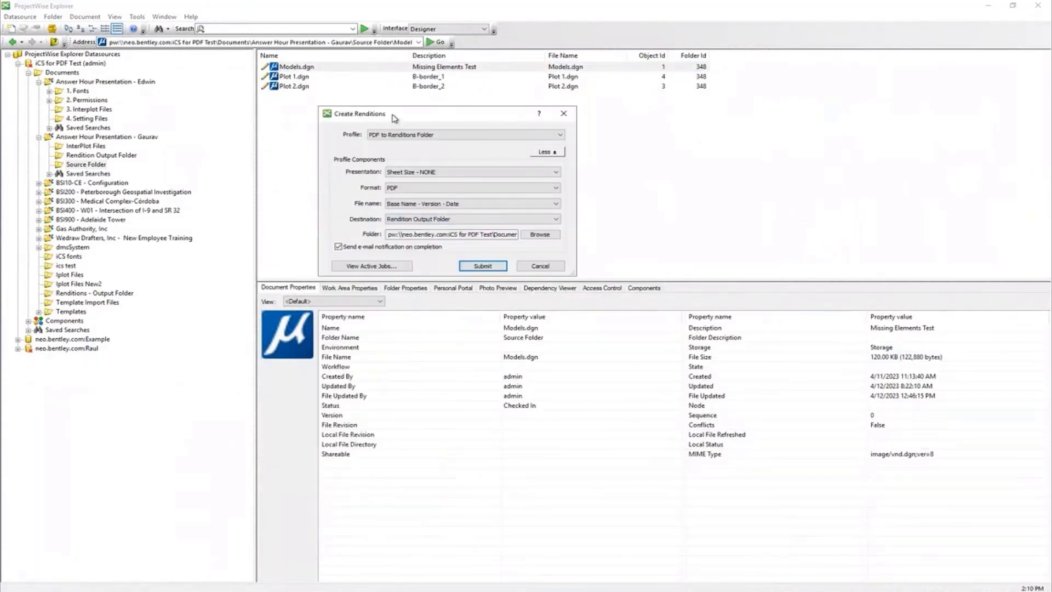
drag(419, 117, 443, 117)
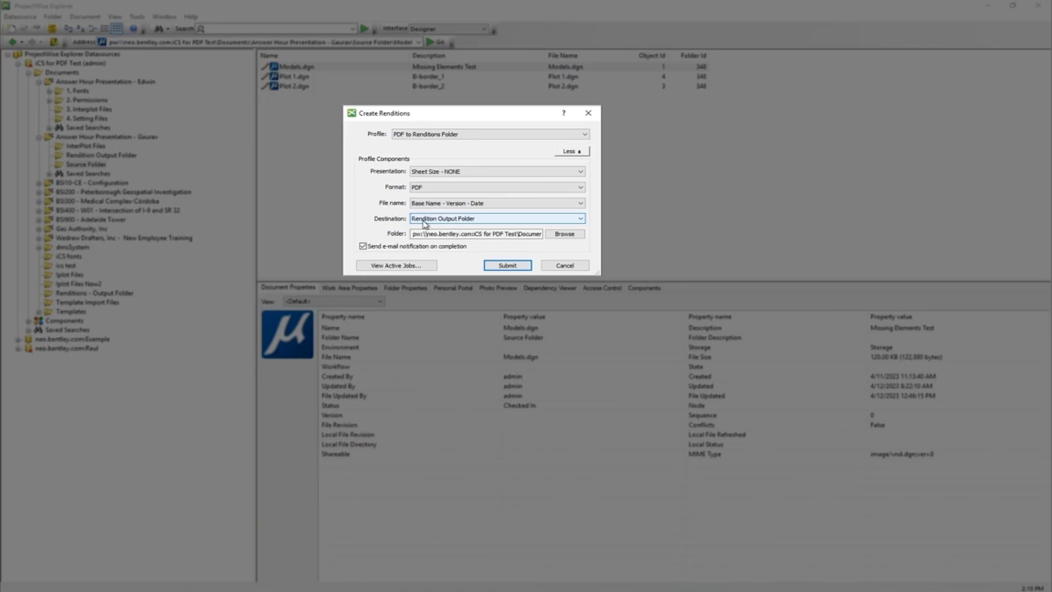
drag(426, 236, 520, 237)
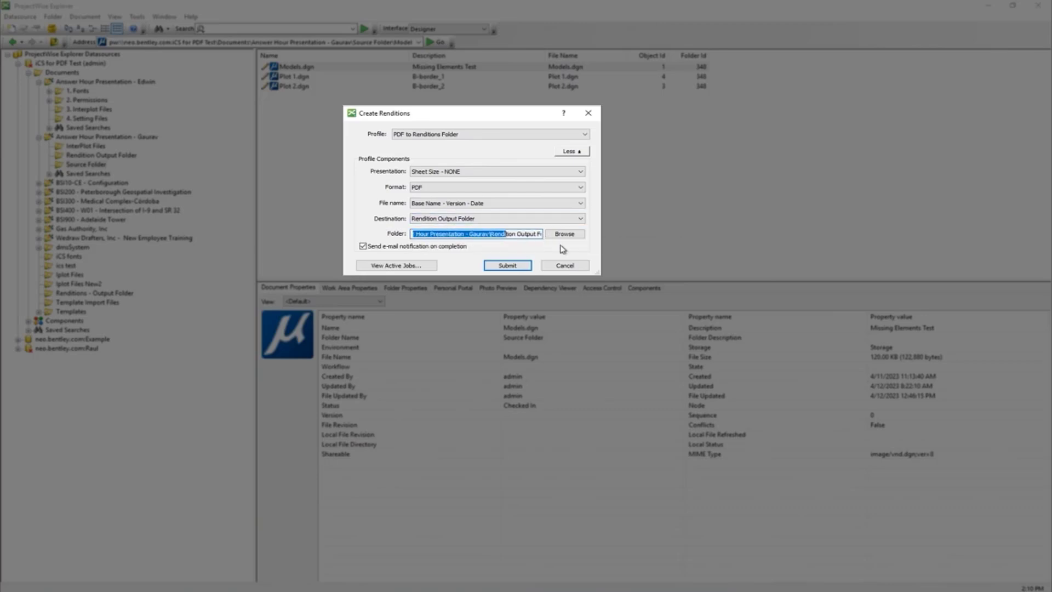
click(518, 233)
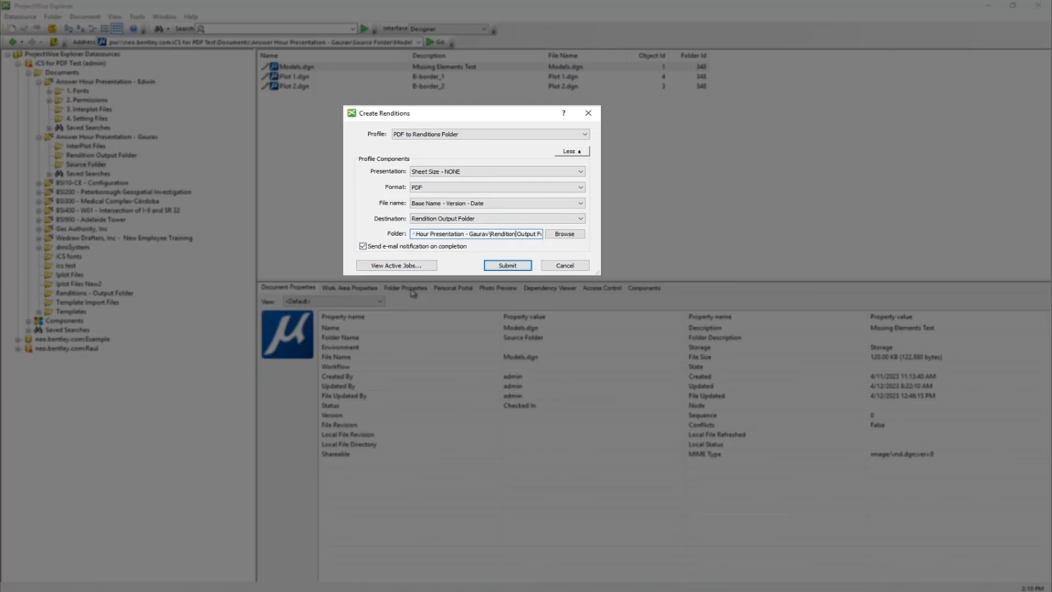
click(392, 267)
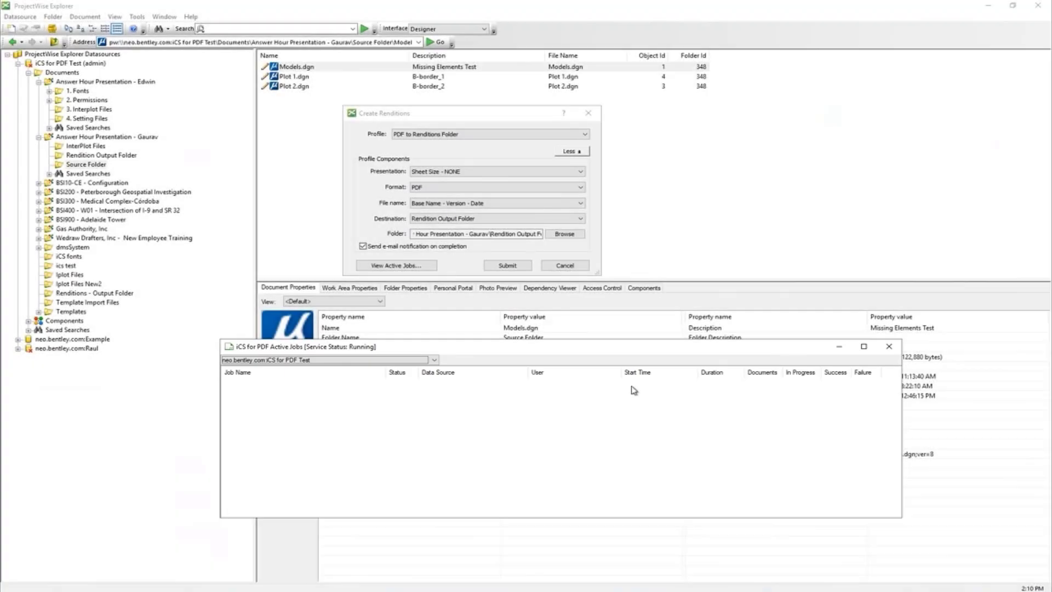
Submit the Models.dgn PDF job, confirm it, check Active Jobs, then open Rendition Output Folder
click(508, 266)
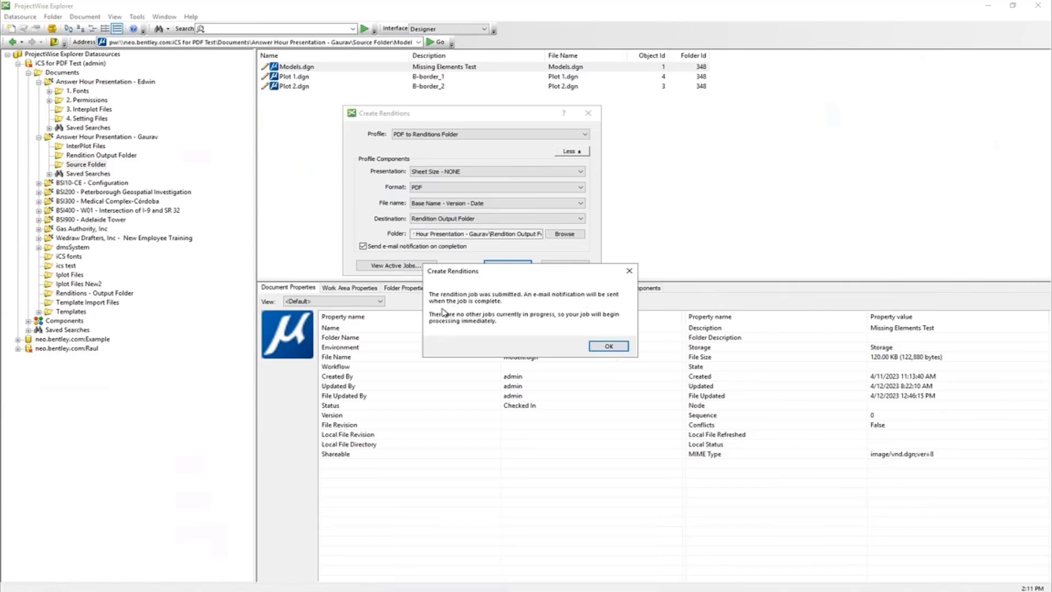
click(606, 346)
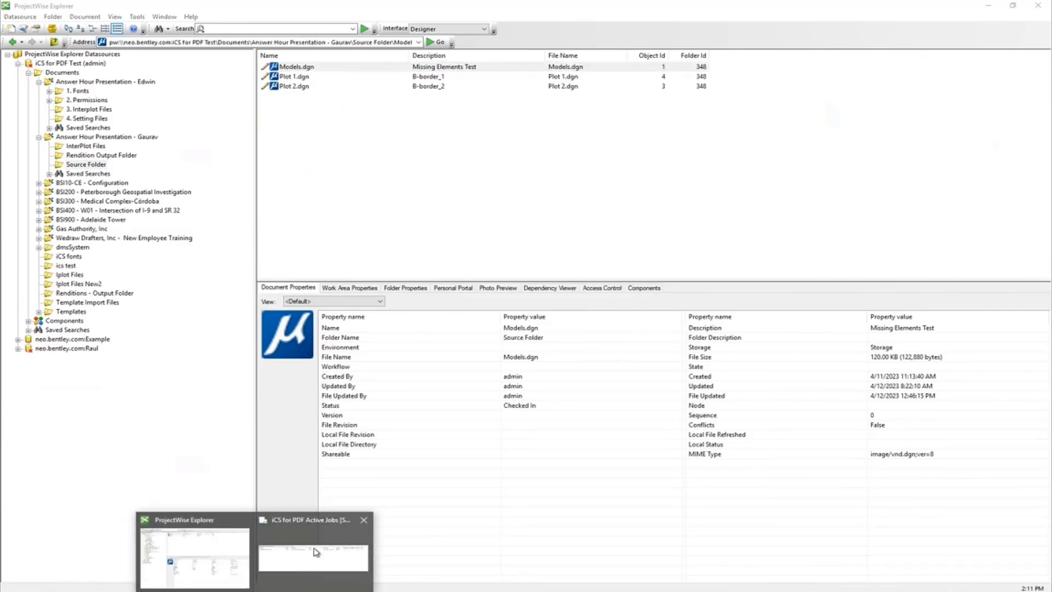
click(318, 554)
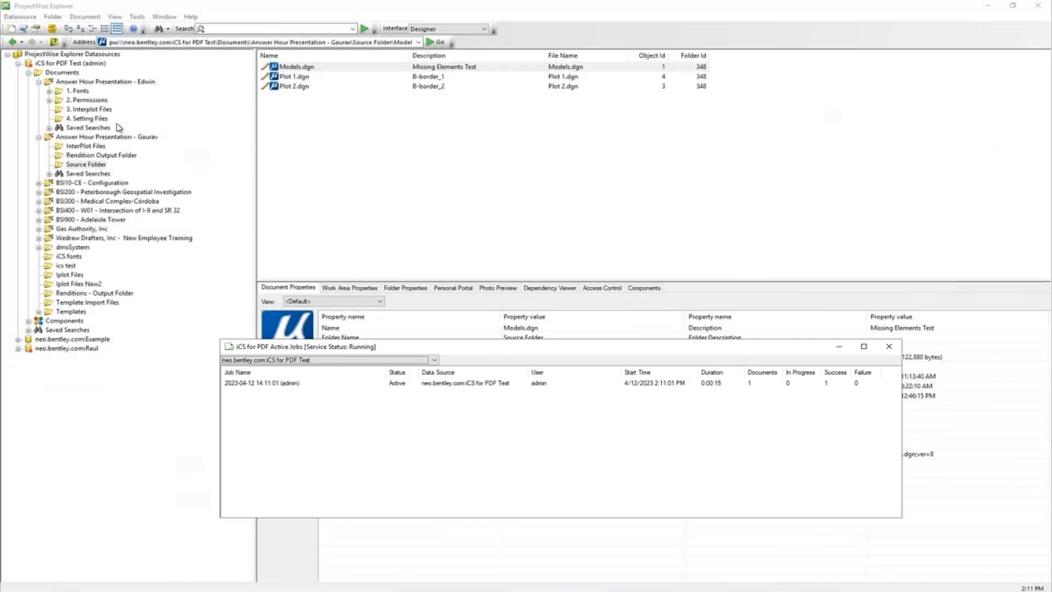
click(102, 156)
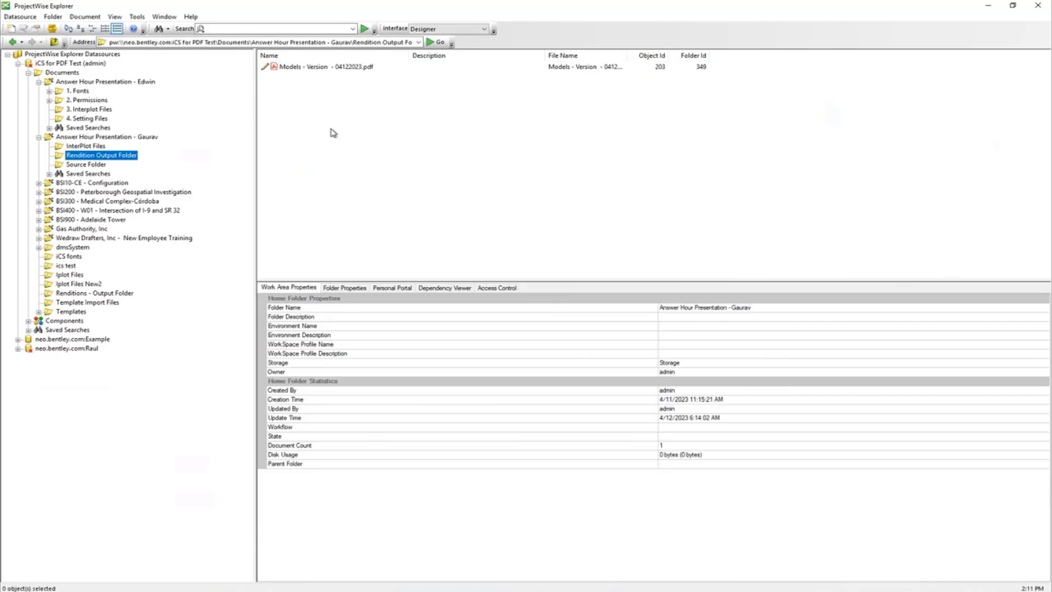
View the generated Models PDF in Acrobat Reader, then close it
double_click(318, 66)
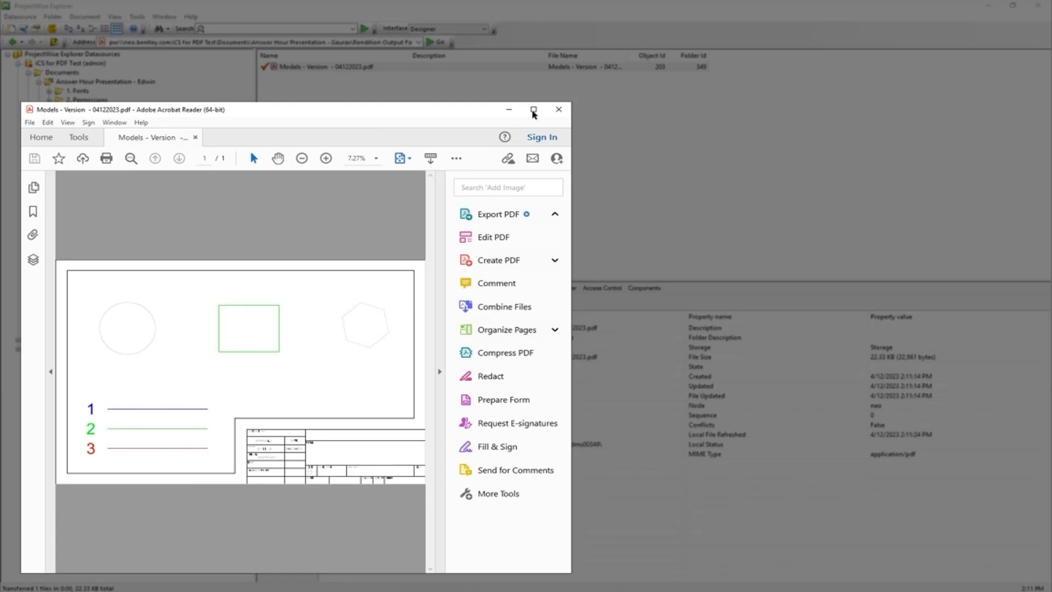
click(558, 112)
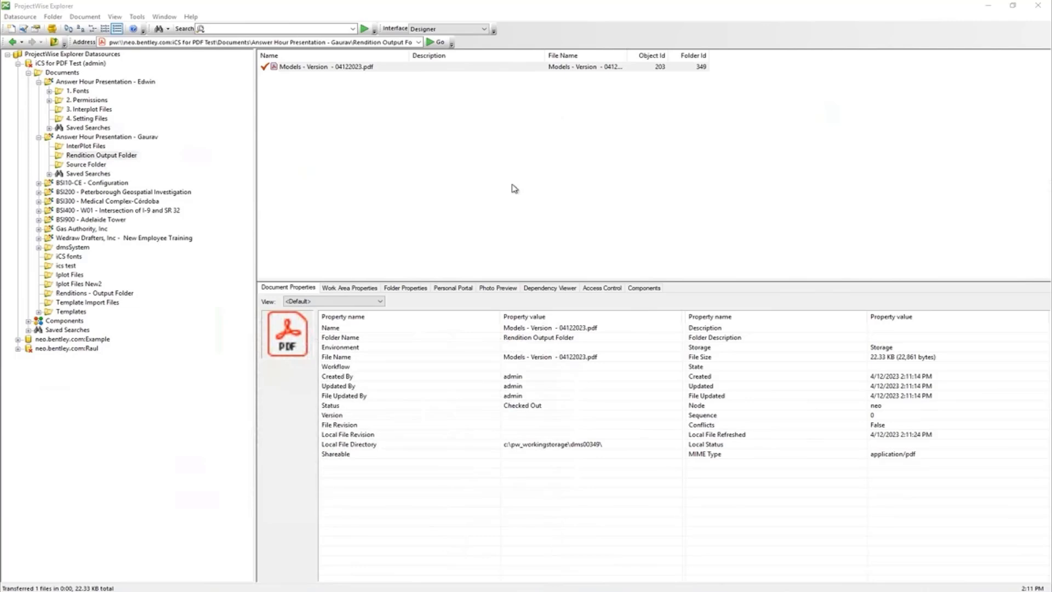
click(102, 155)
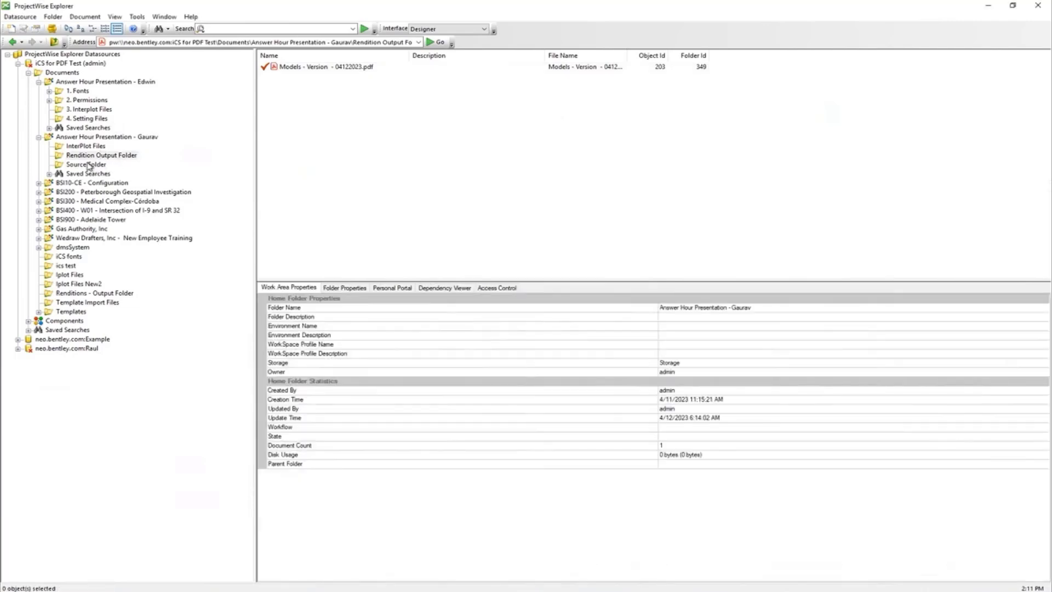
Free the PDF without checking it in and open Models.dgn from Source Folder in MicroStation
click(89, 166)
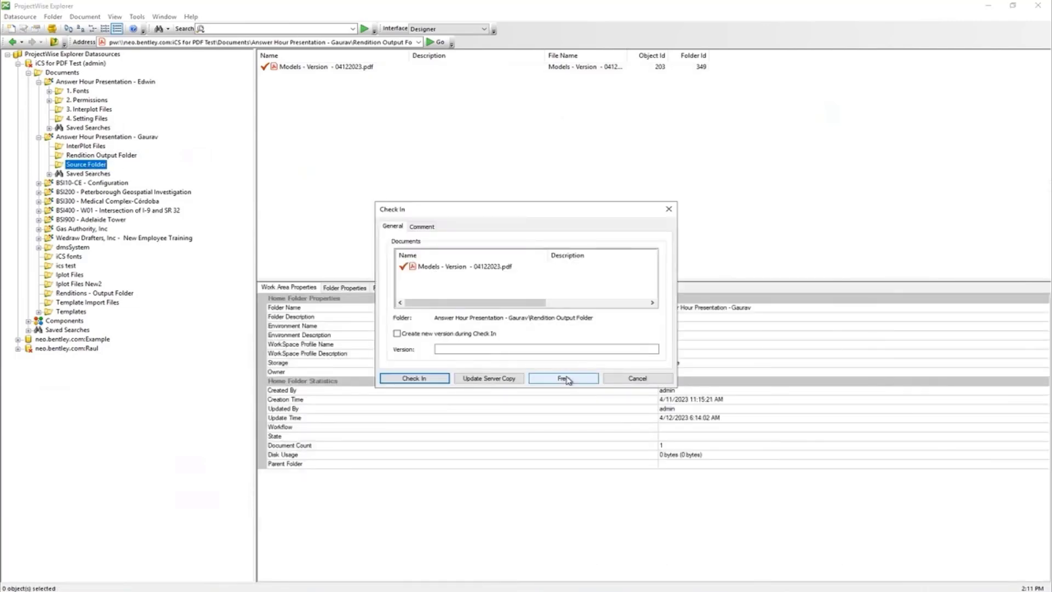
click(566, 378)
double_click(297, 66)
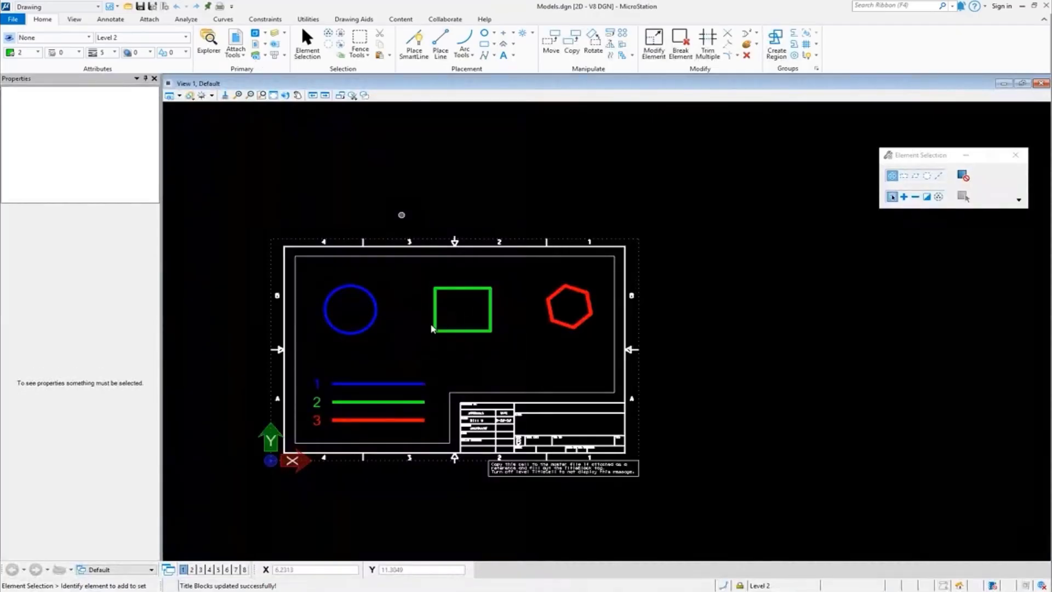
Confirm the green rectangle is on Level 2, turn off Level 2 plotting in Level Manager, and save Models.dgn
click(453, 334)
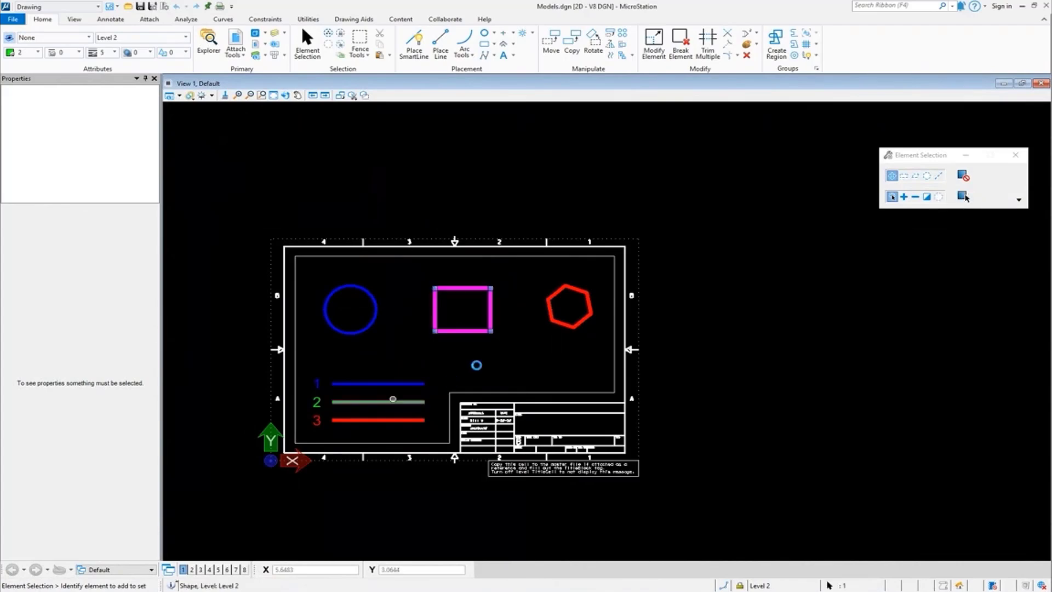
click(476, 365)
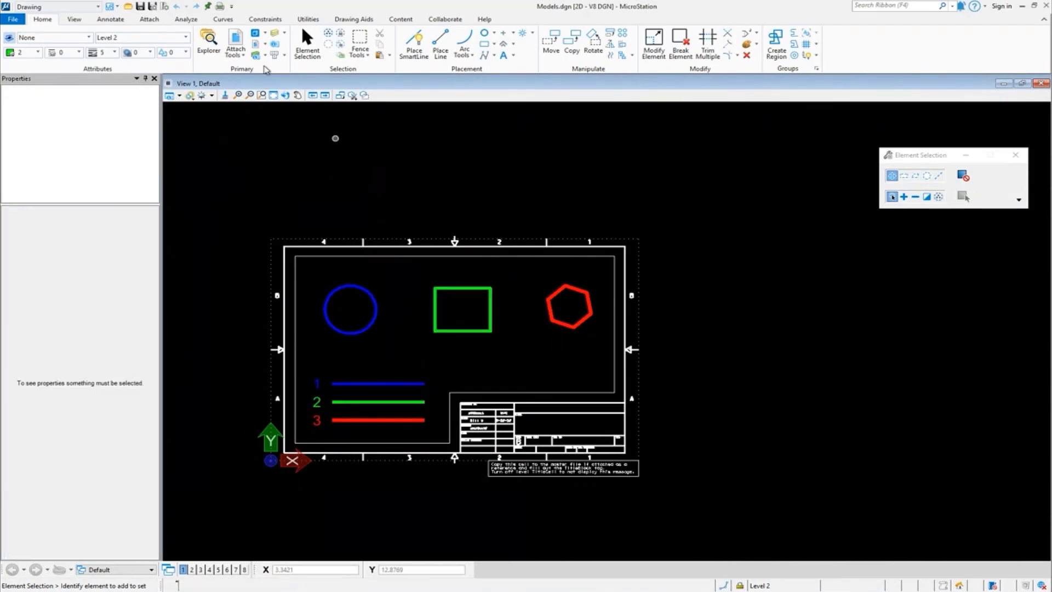
click(255, 55)
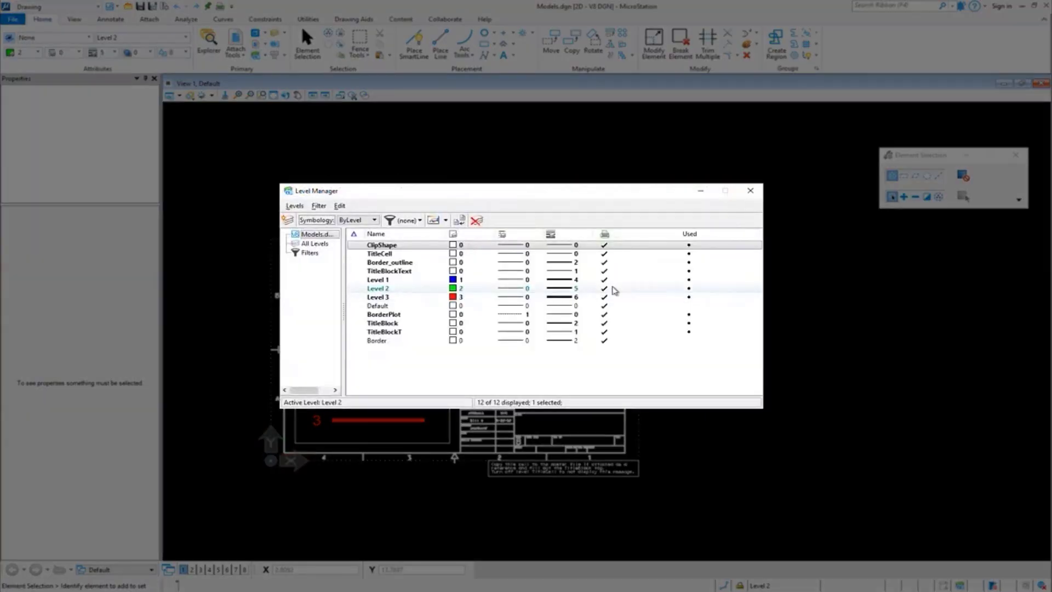
click(614, 290)
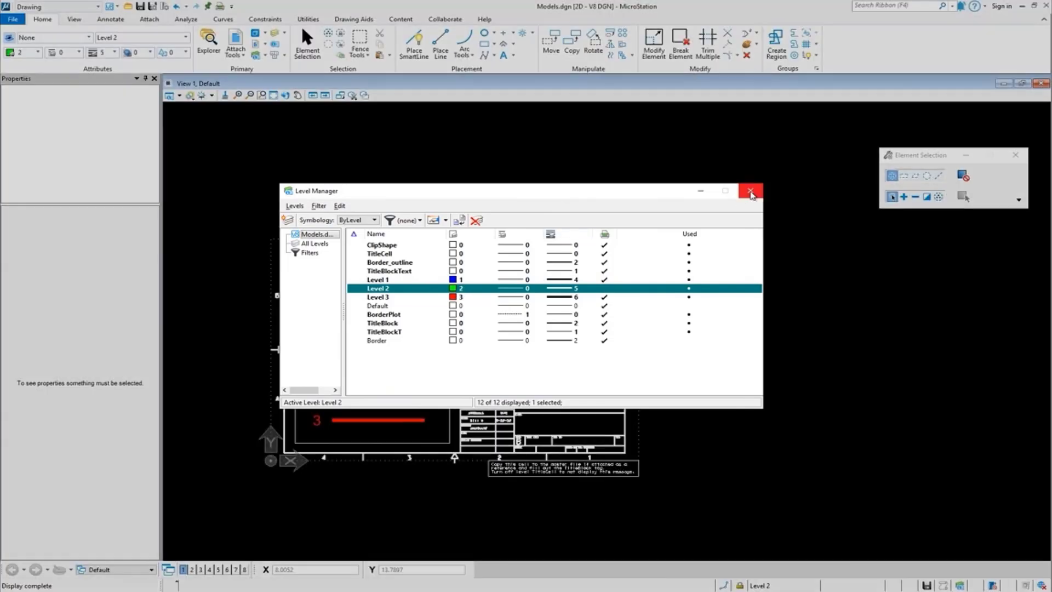
click(750, 190)
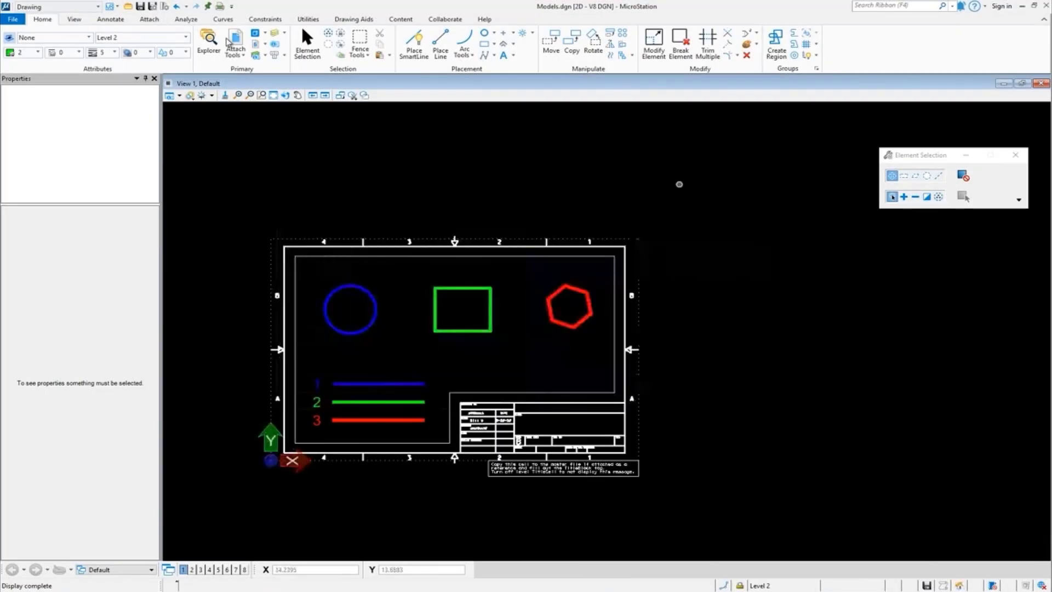
click(141, 7)
click(154, 6)
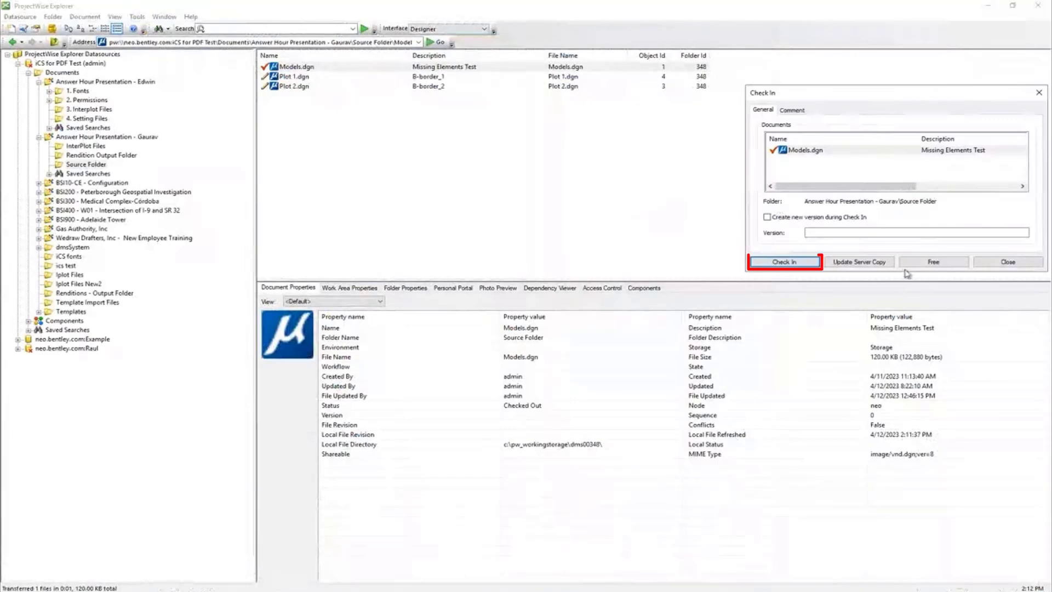
Check in the edited Models.dgn and submit a new PDF rendition job for it
click(787, 262)
click(296, 67)
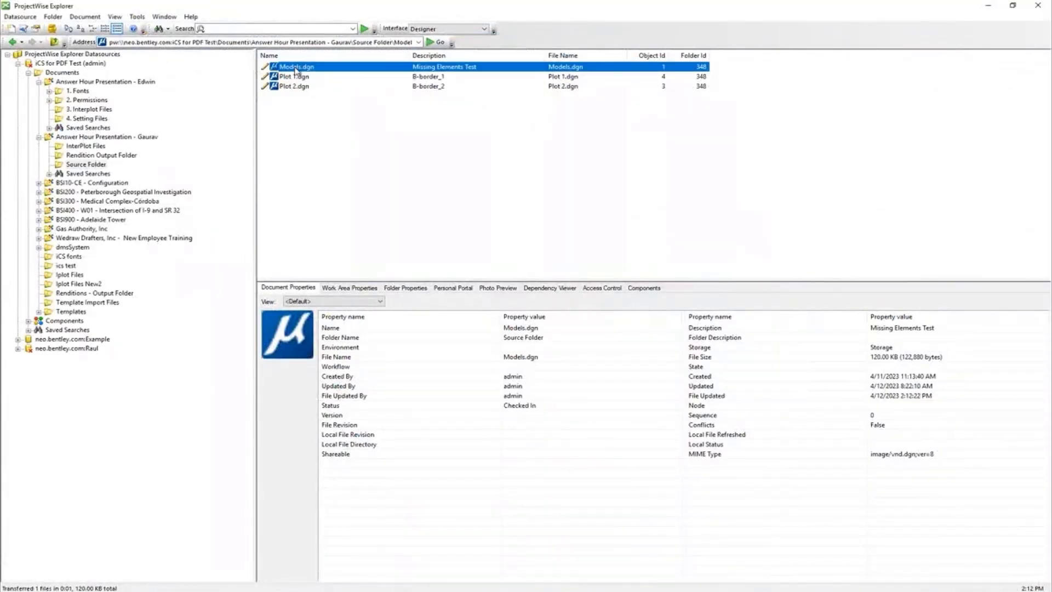
right_click(295, 68)
click(331, 220)
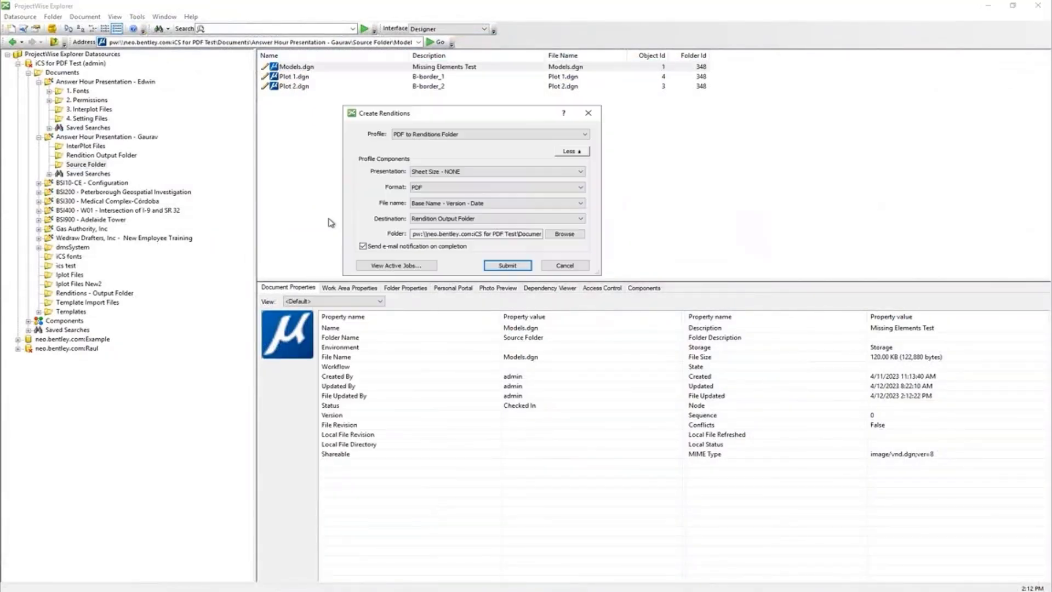
click(511, 266)
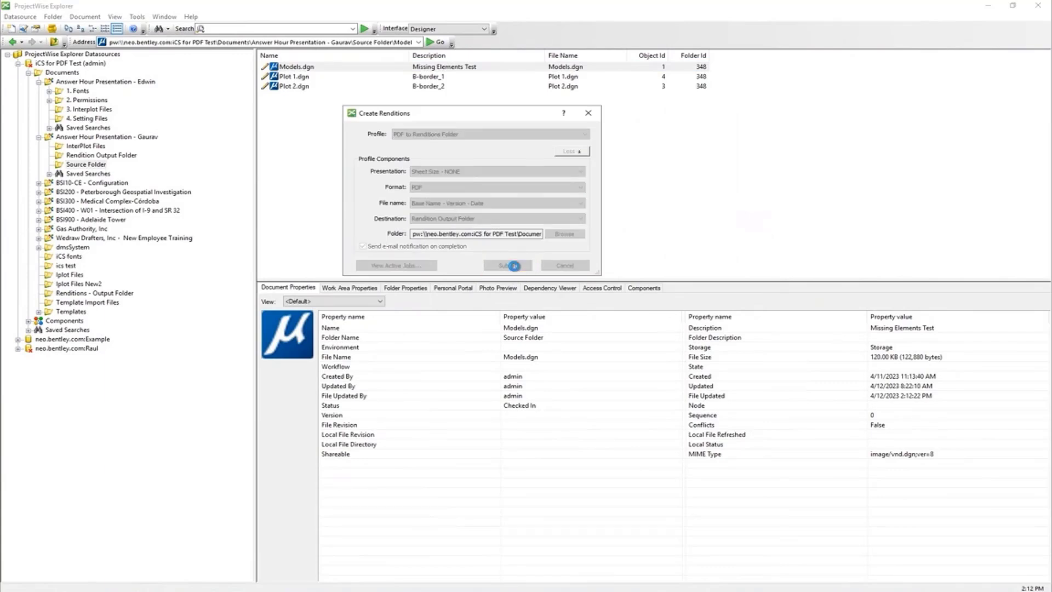
key(Return)
Open Rendition Output Folder and check the iCS for PDF active jobs list
click(117, 157)
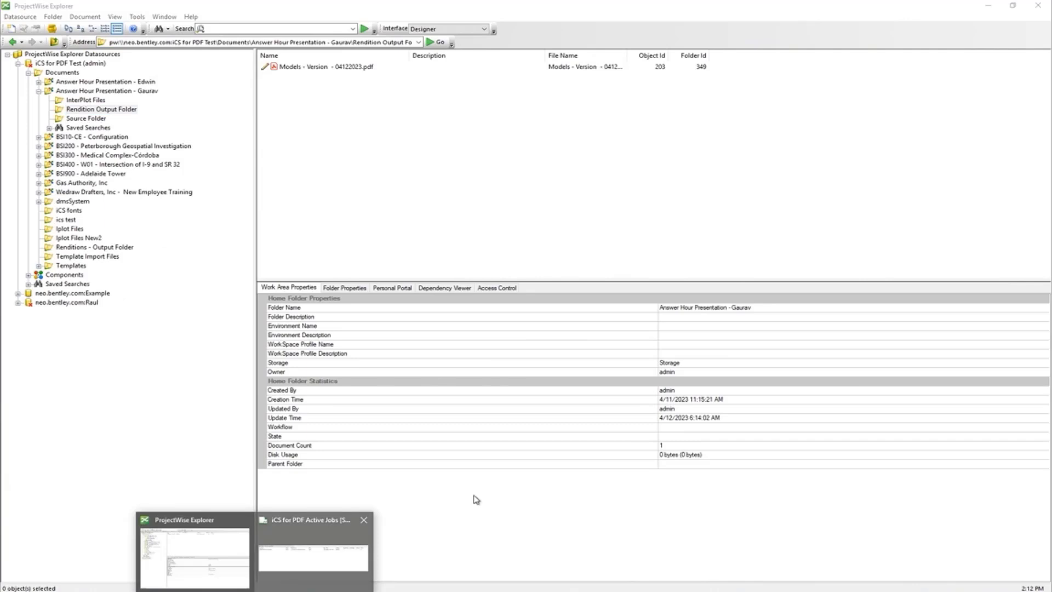
click(310, 548)
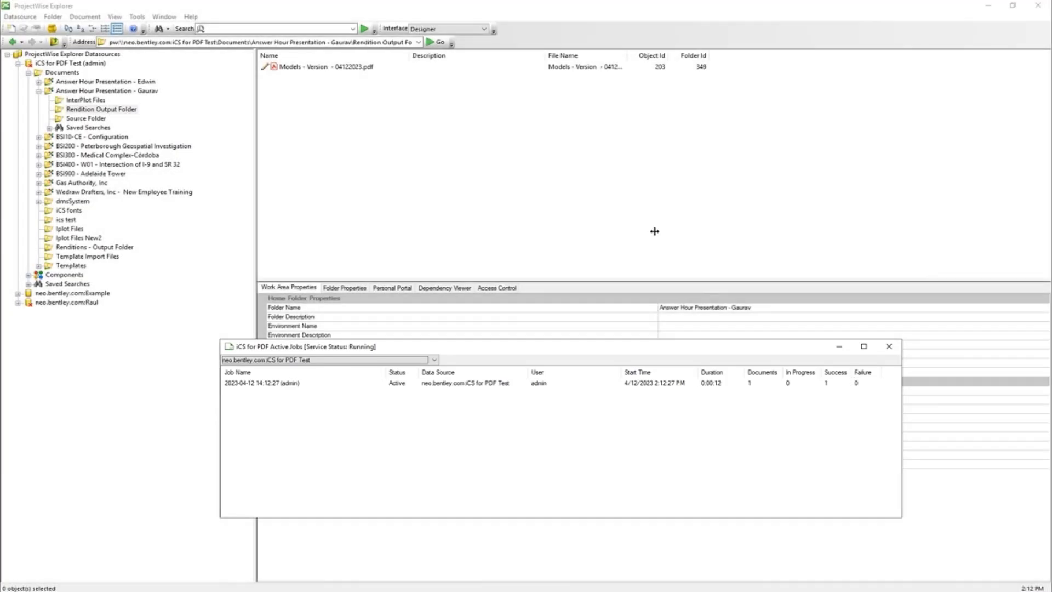
click(312, 106)
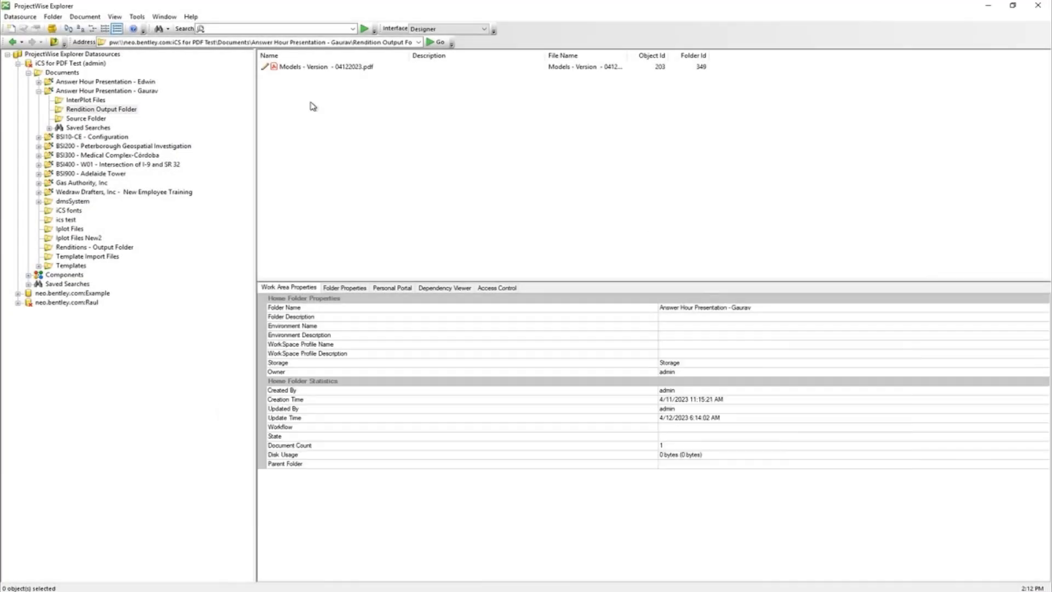
Open the new Models PDF maximized in Acrobat Reader to verify Level 2 is gone, then minimize it
double_click(311, 70)
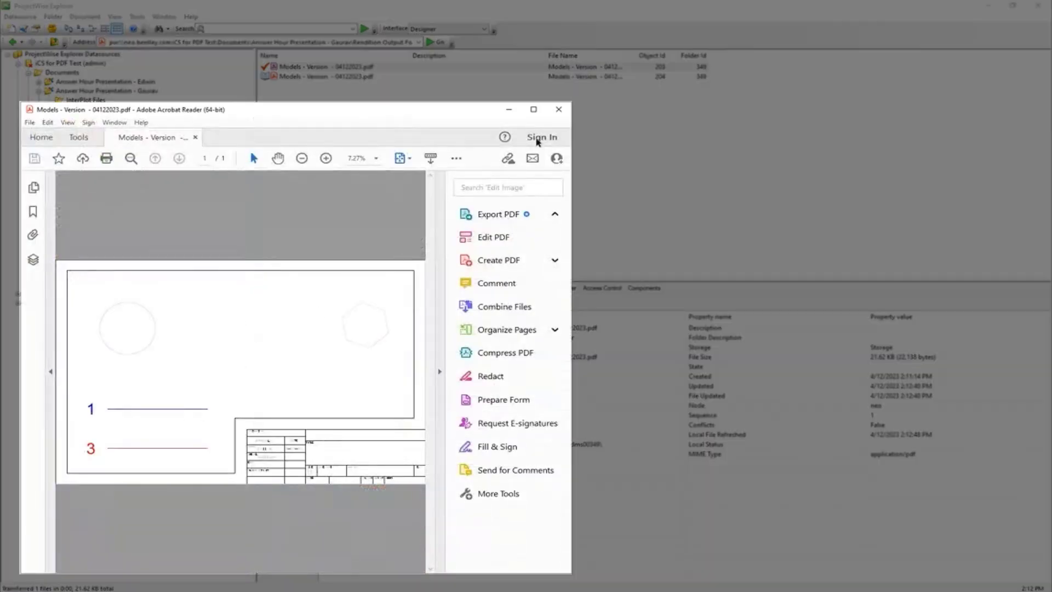
click(439, 353)
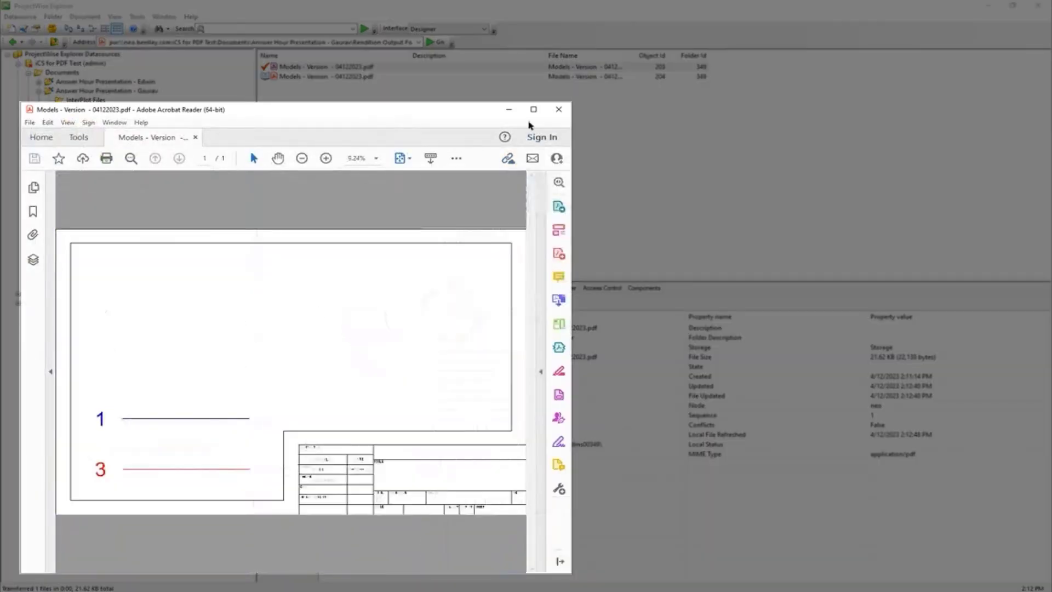
click(534, 111)
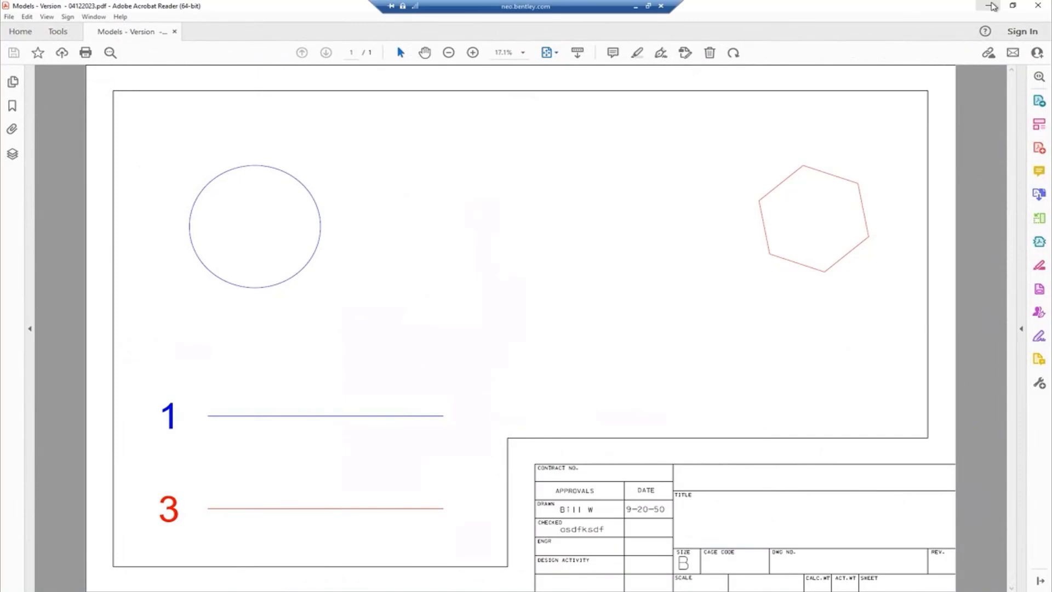
click(989, 6)
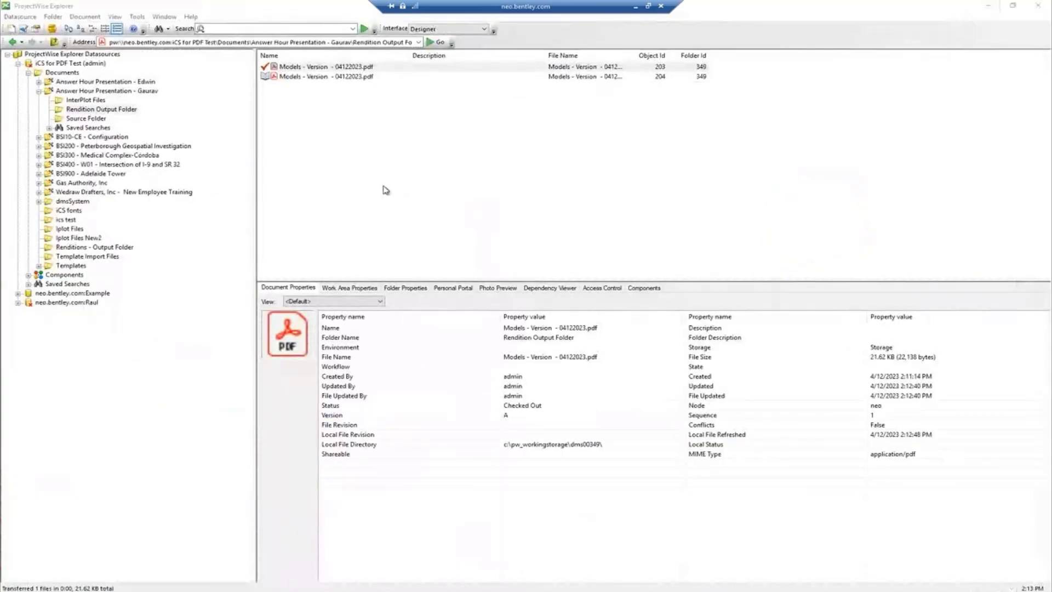